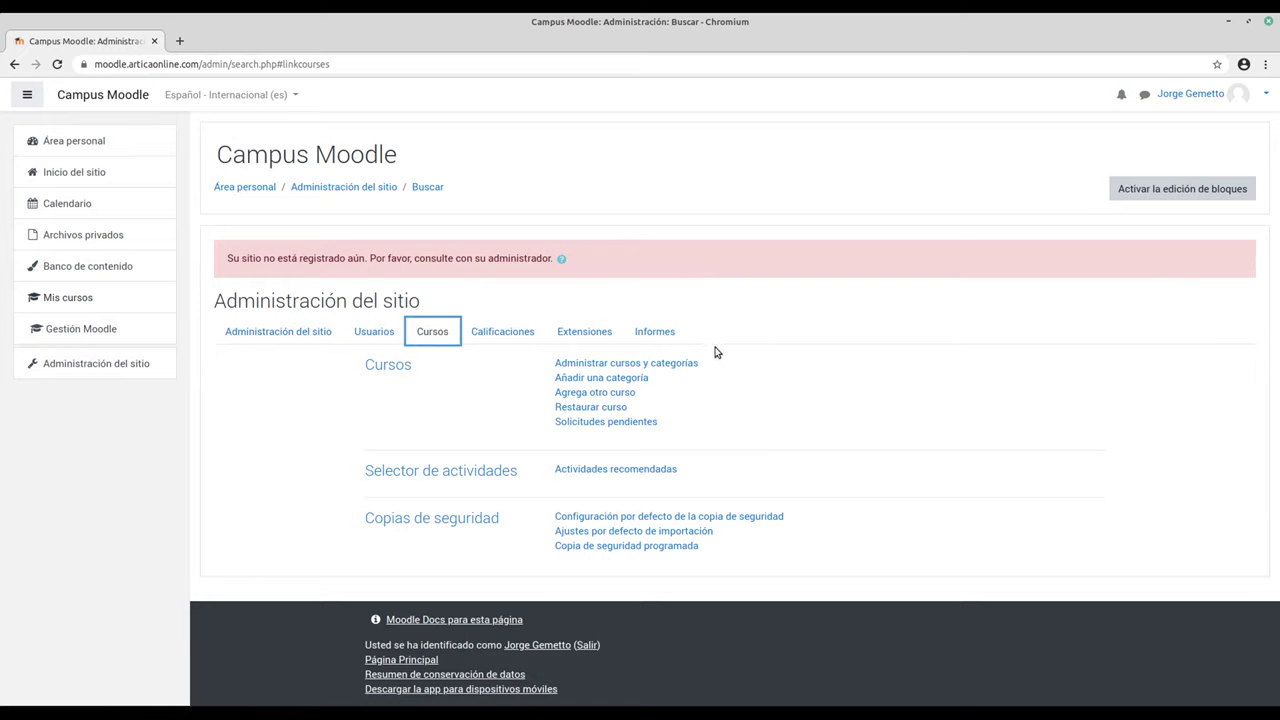
In course and category management, rename the Miscelánea category as "Cursos en línea" and save the changes.
left_click(591, 364)
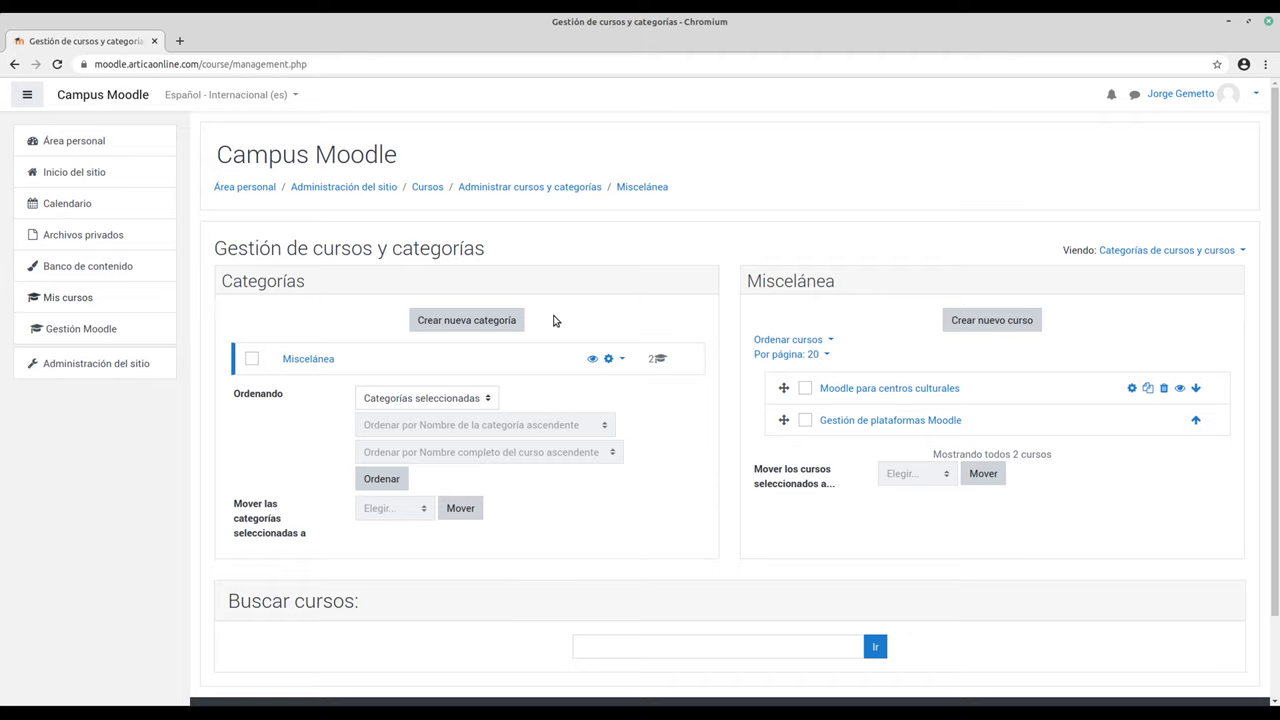
left_click(617, 361)
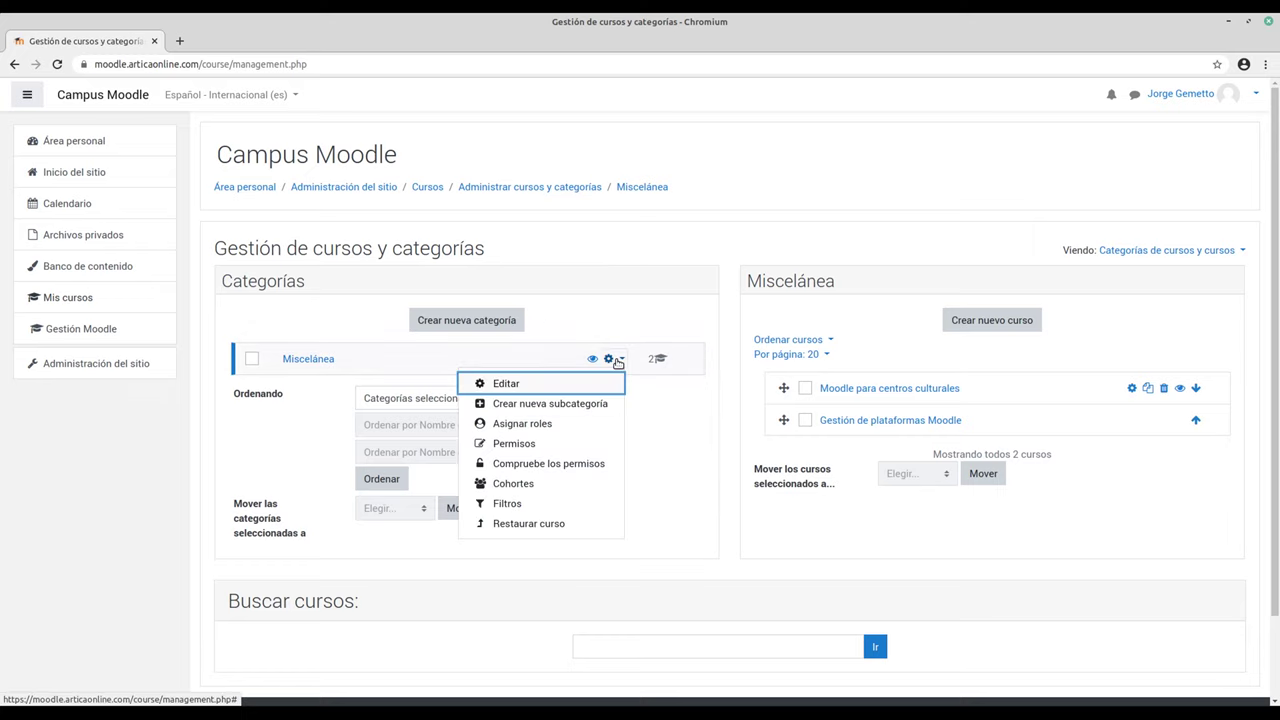
left_click(510, 385)
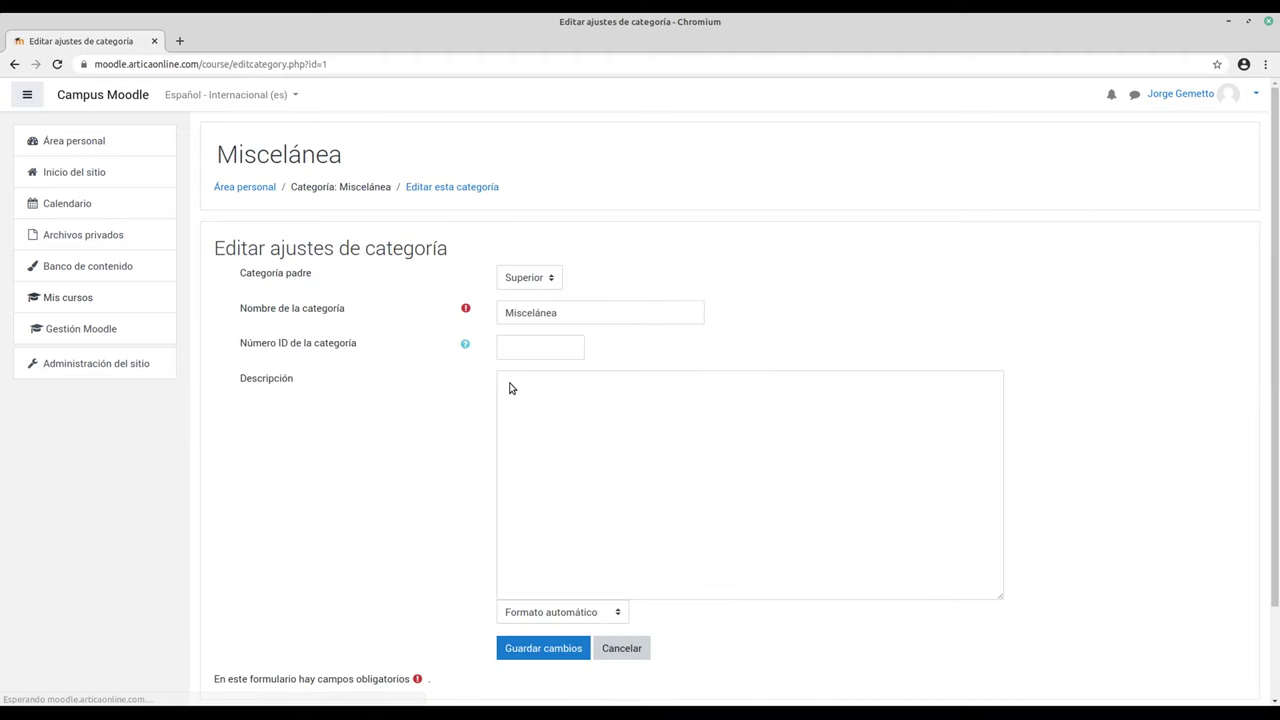
left_click(576, 311)
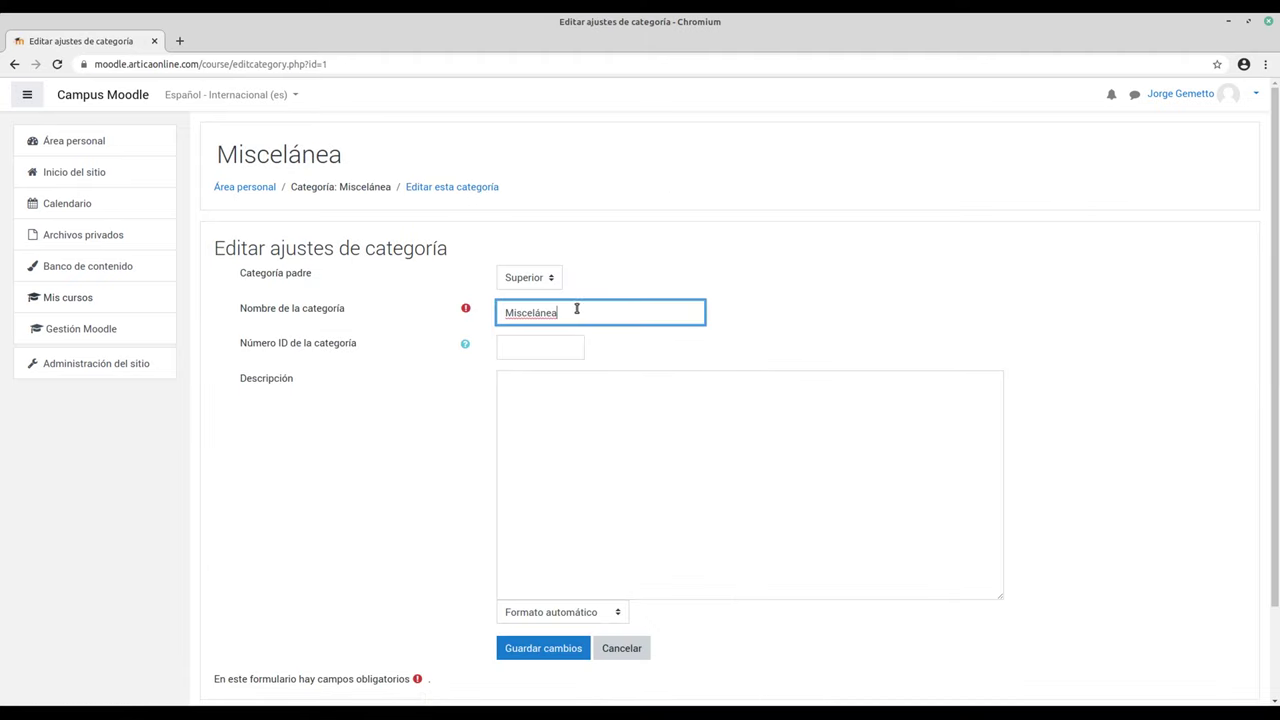
double_click(576, 311)
type("Cursos en línea")
left_click(545, 421)
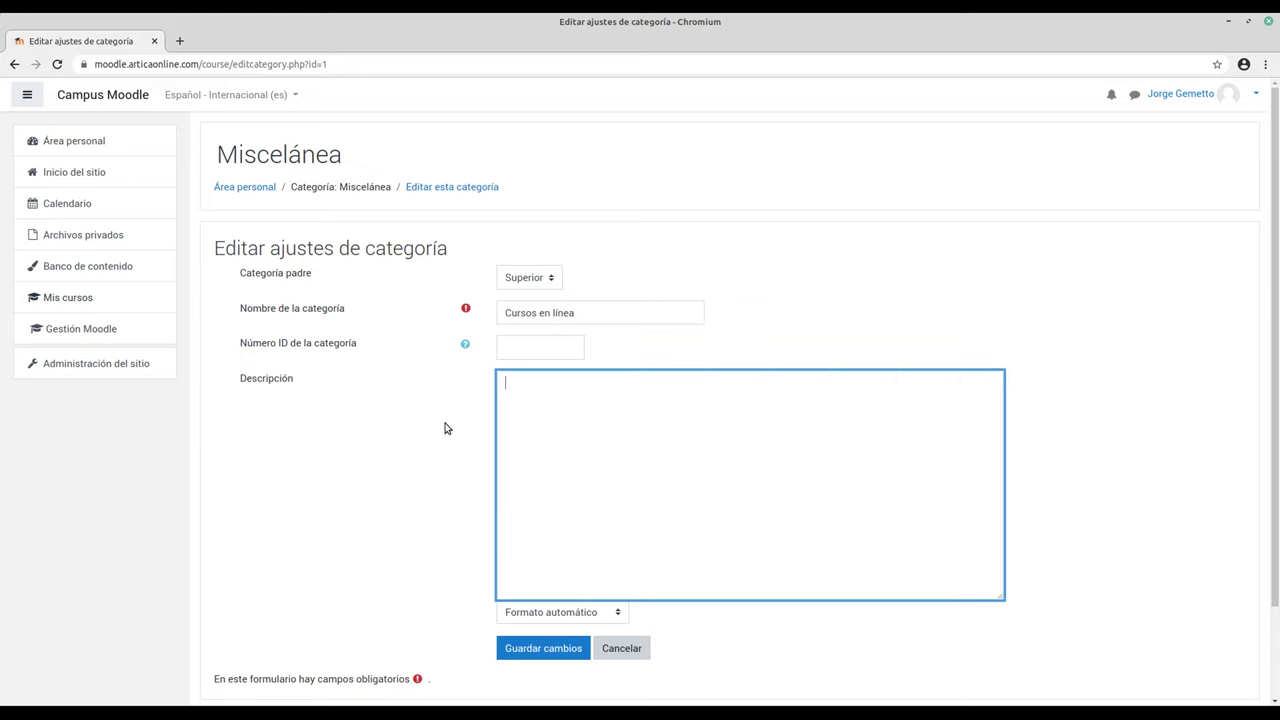
scroll(447, 427, "down", 1)
scroll(447, 427, "down", 1)
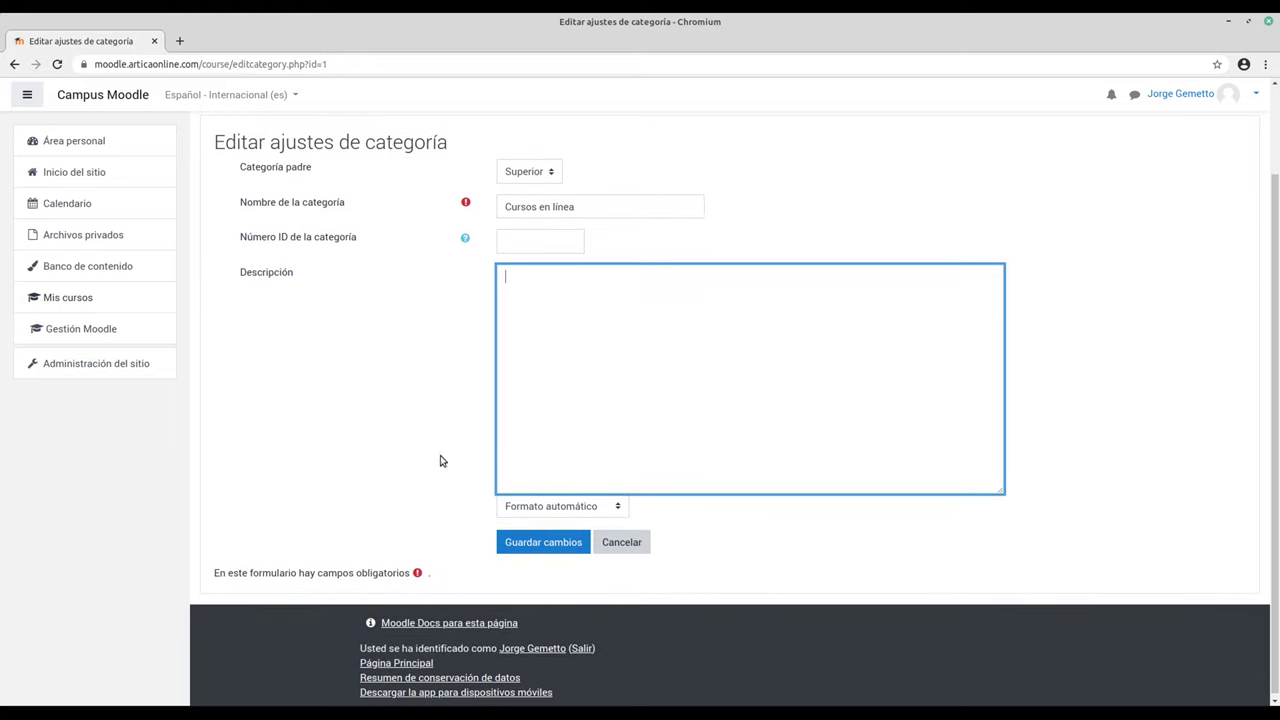
left_click(532, 545)
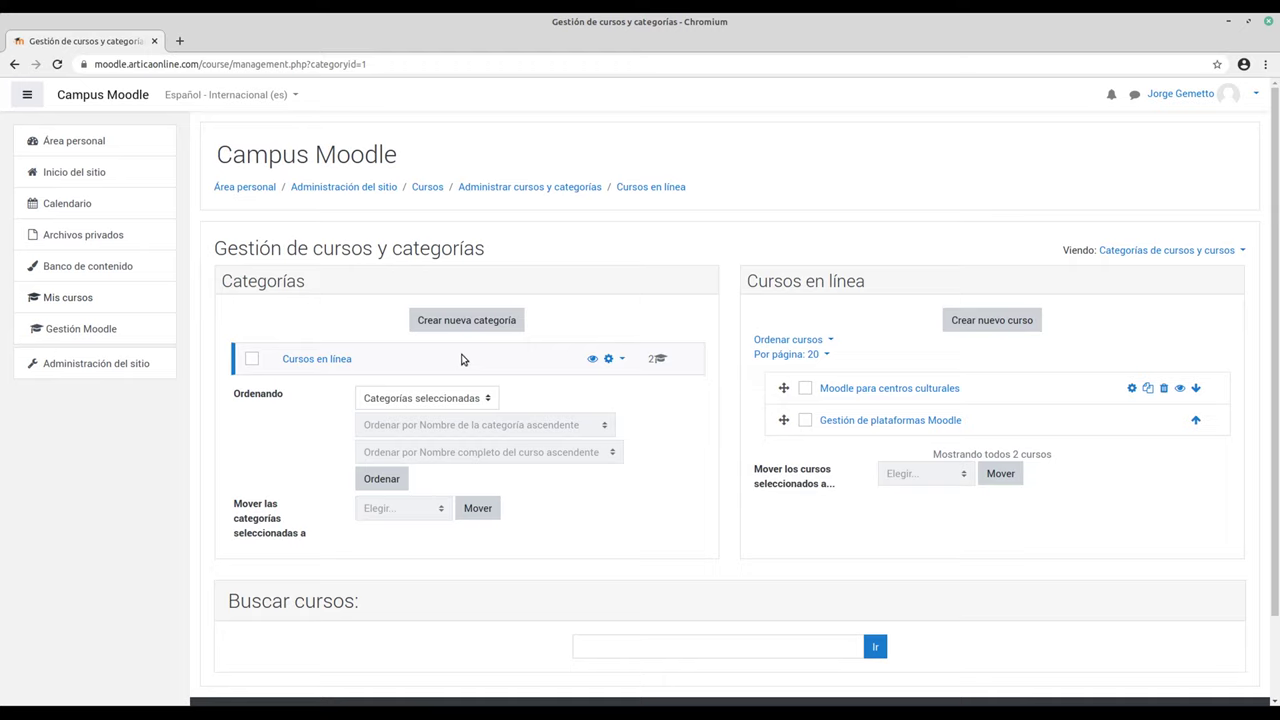
Create a new category named "Cursos presenciales" with Superior as its parent category.
left_click(467, 321)
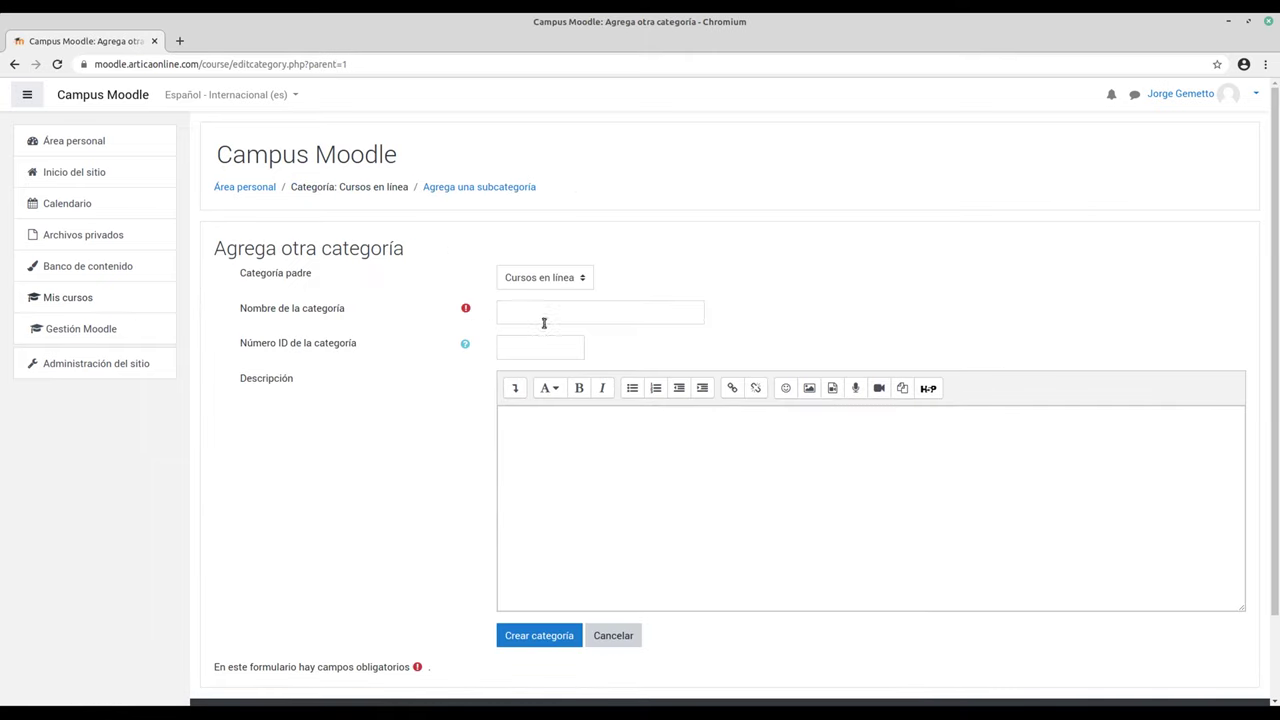
left_click(562, 317)
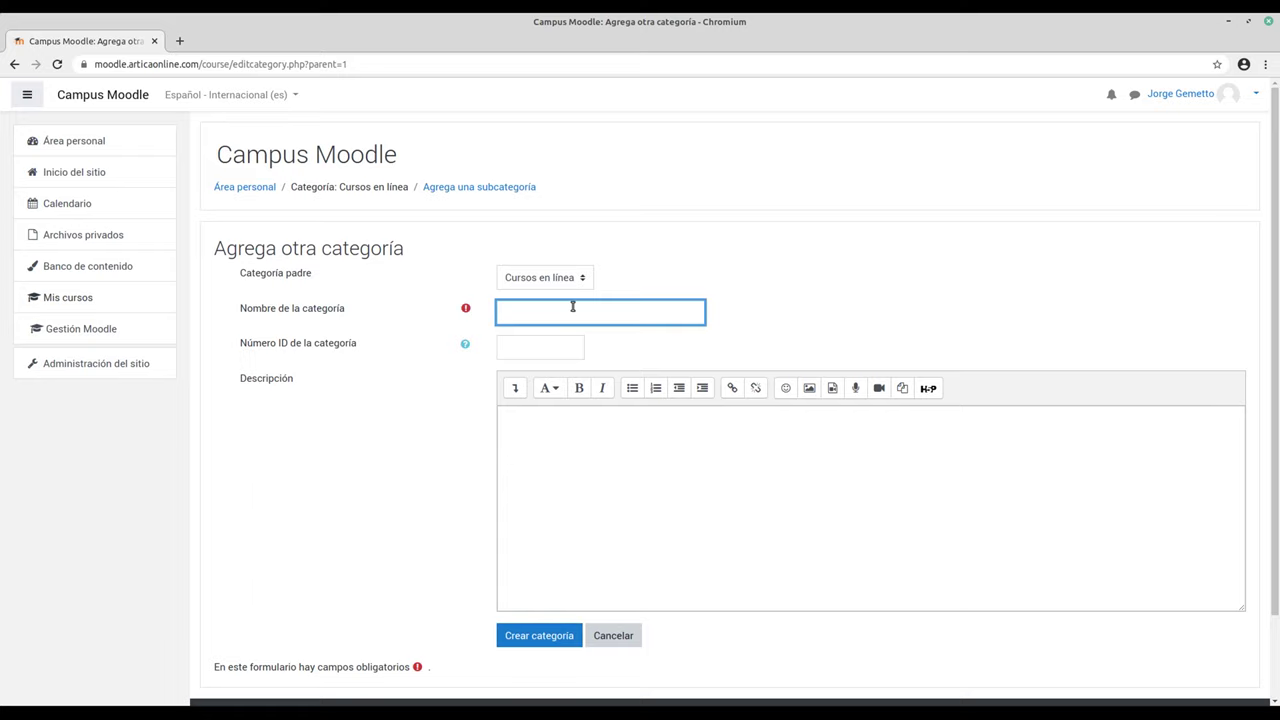
type("Cursos presenciales")
left_click(584, 281)
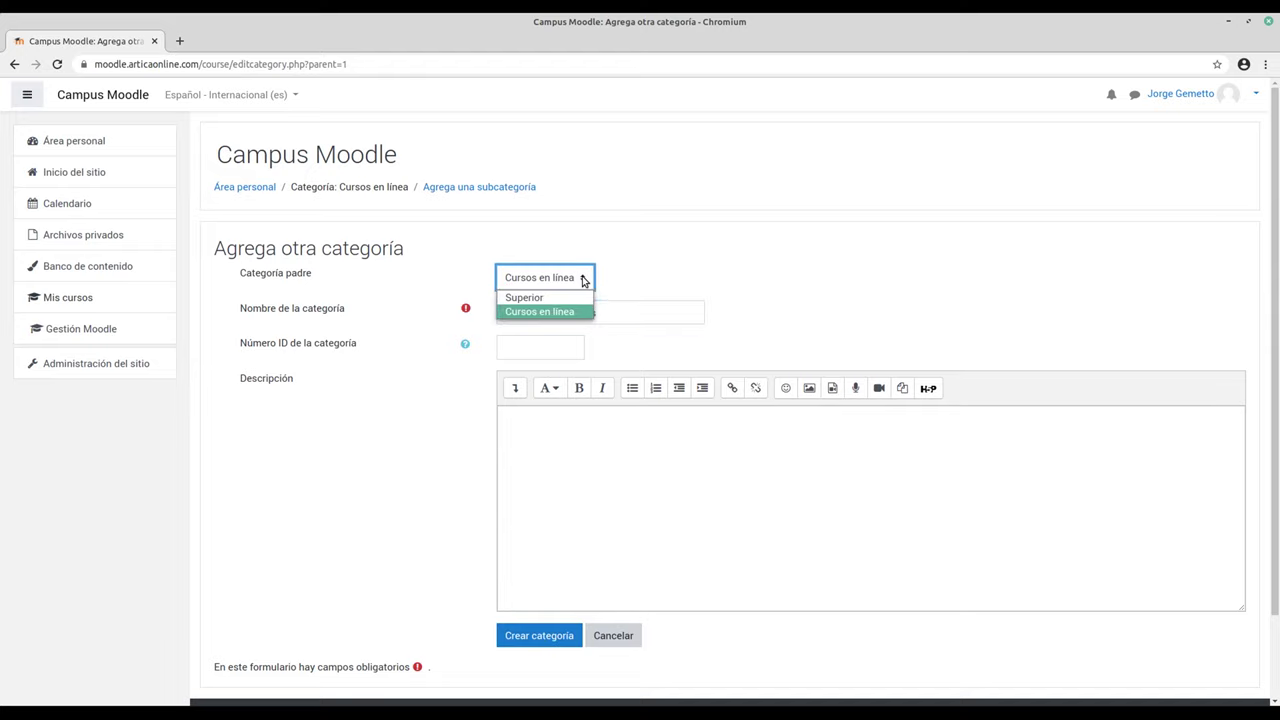
left_click(522, 300)
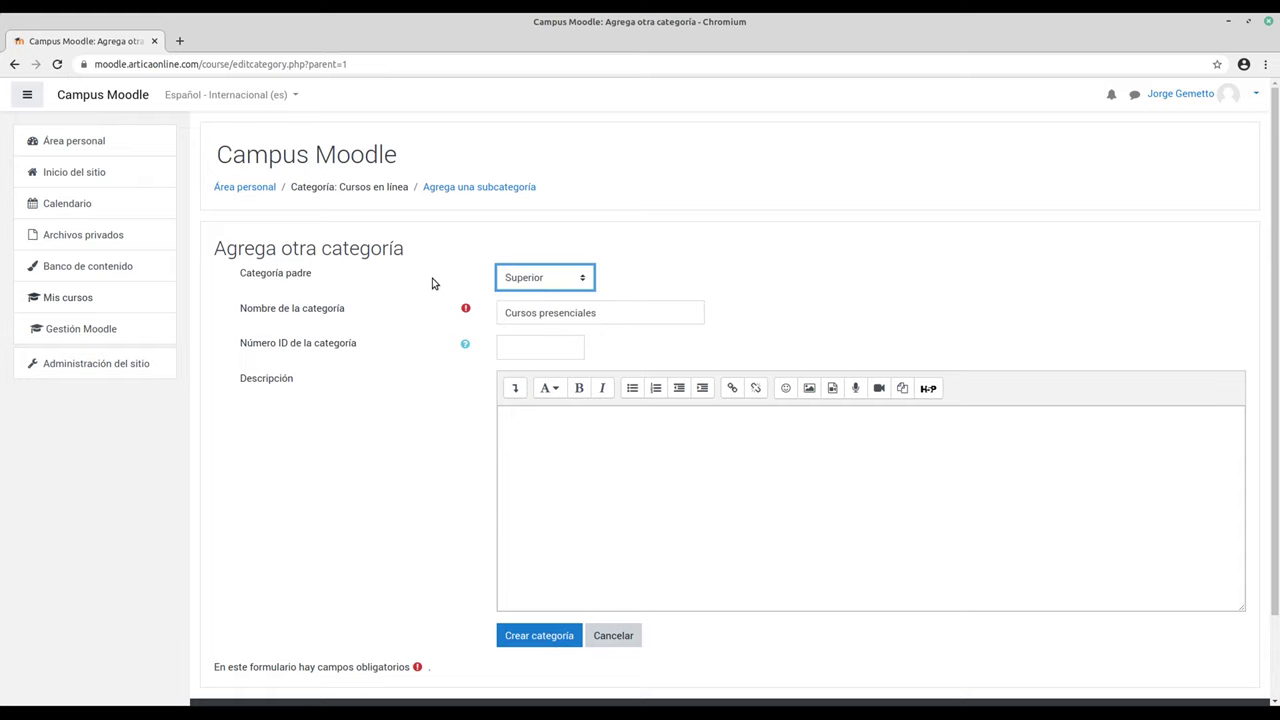
scroll(434, 283, "down", 1)
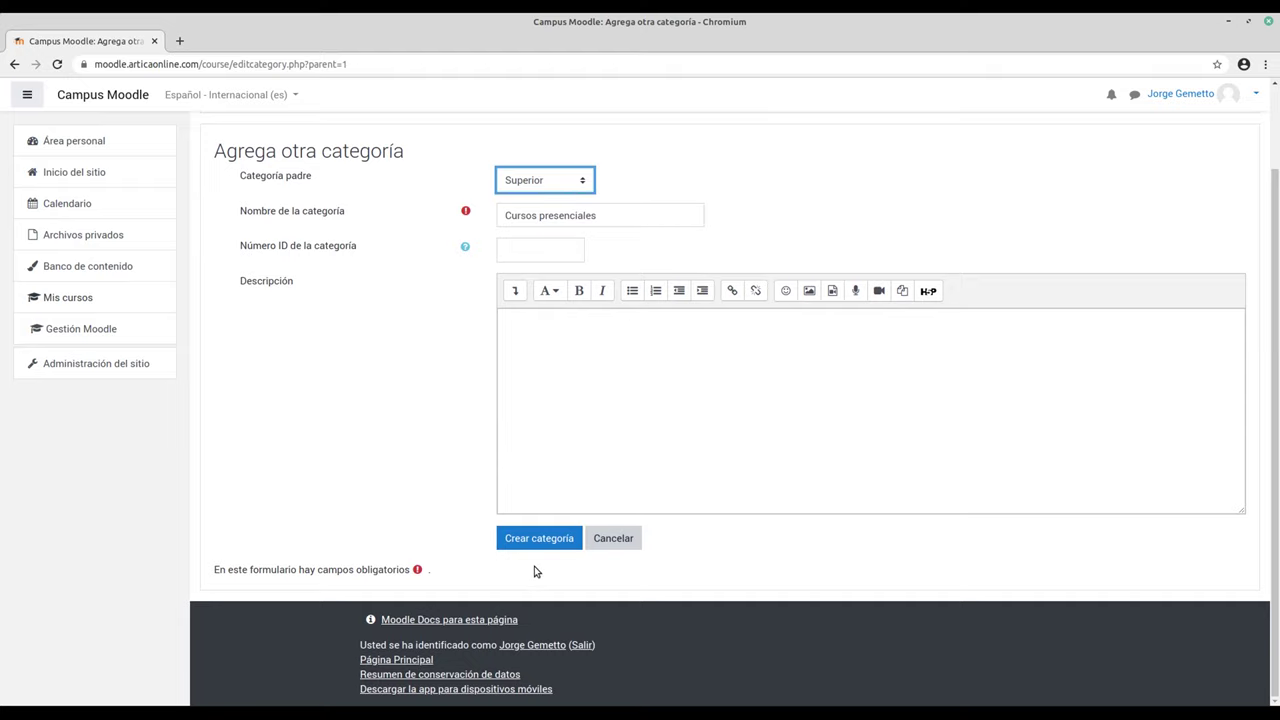
left_click(540, 540)
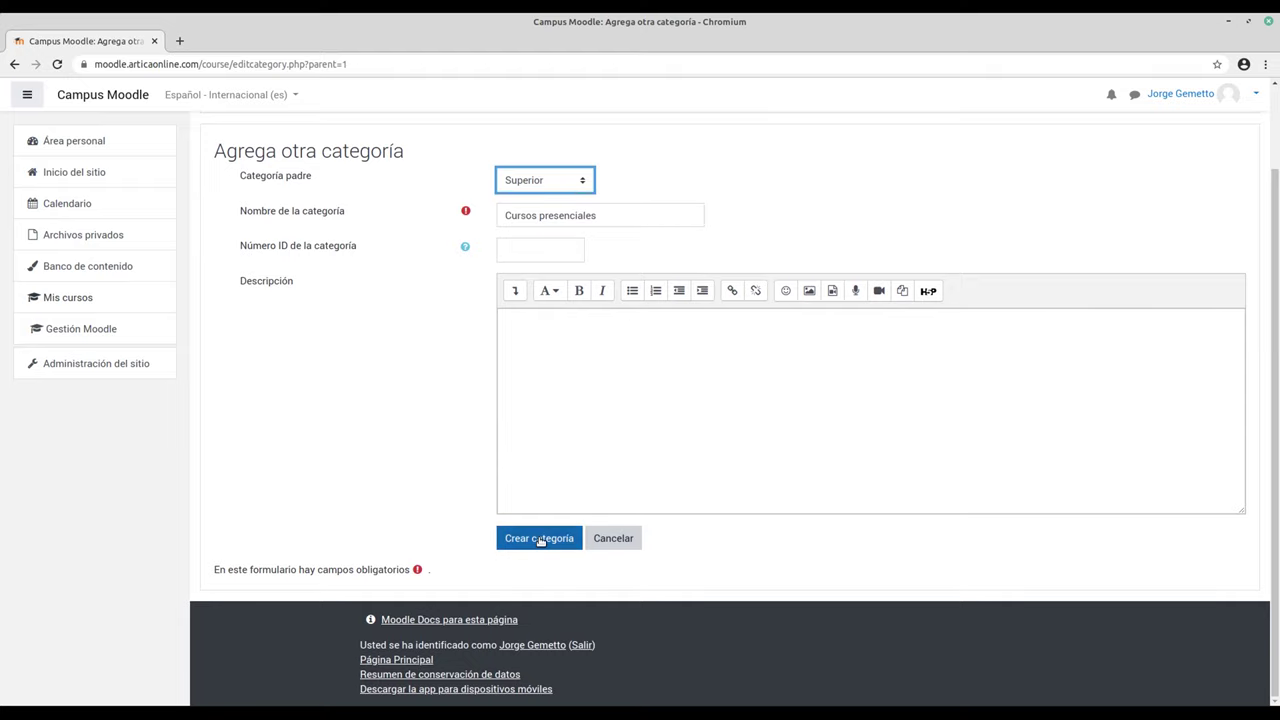
left_click(540, 540)
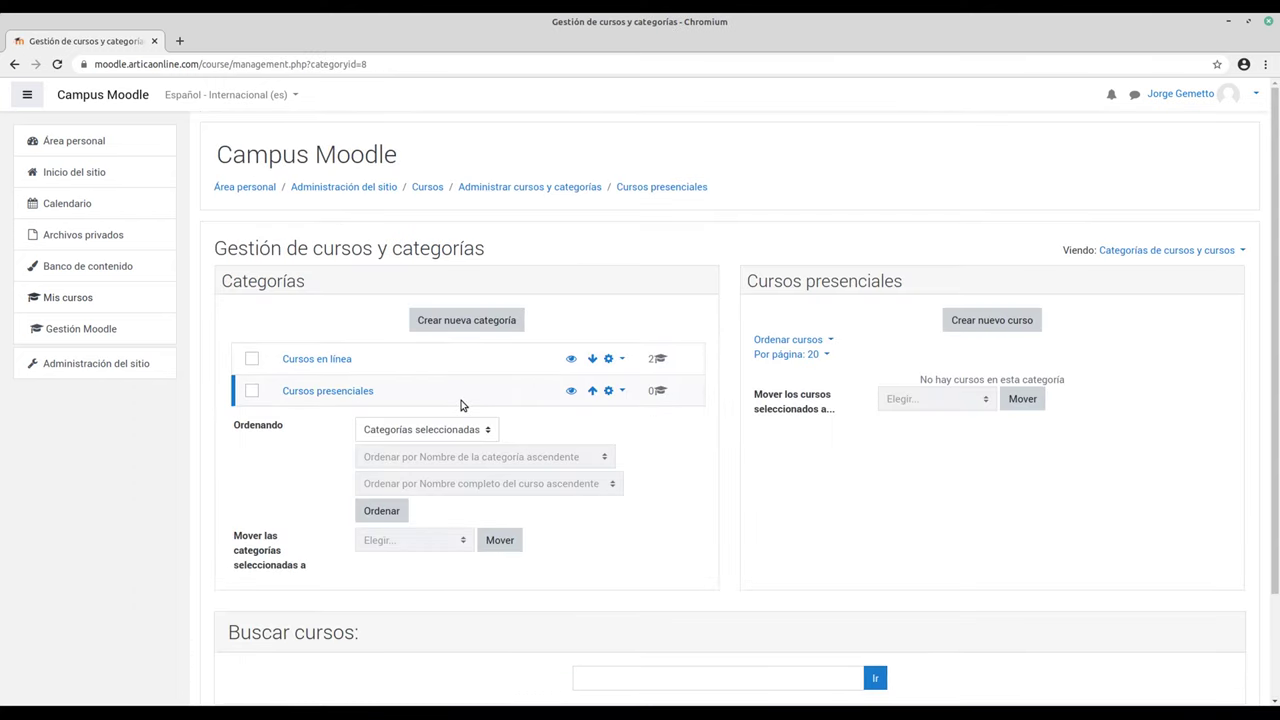
Create a subcategory named "Artes plásticas" with Cursos en línea as its parent category.
left_click(474, 321)
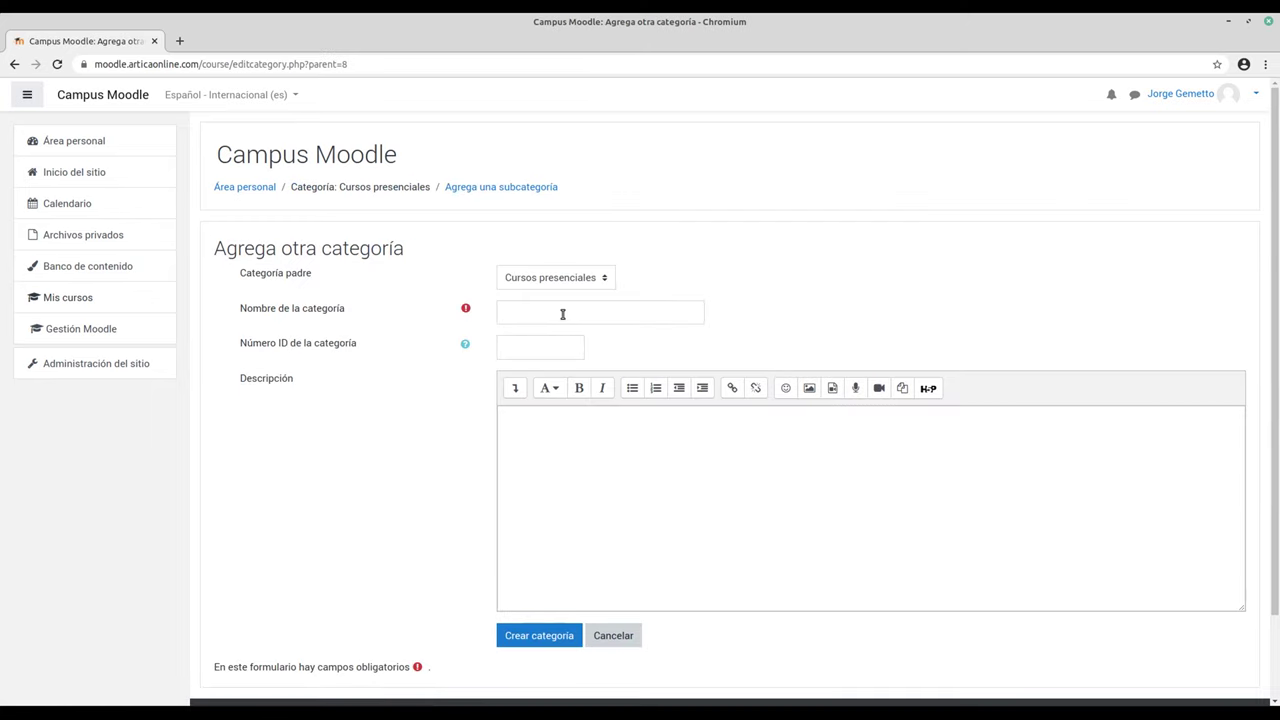
left_click(576, 316)
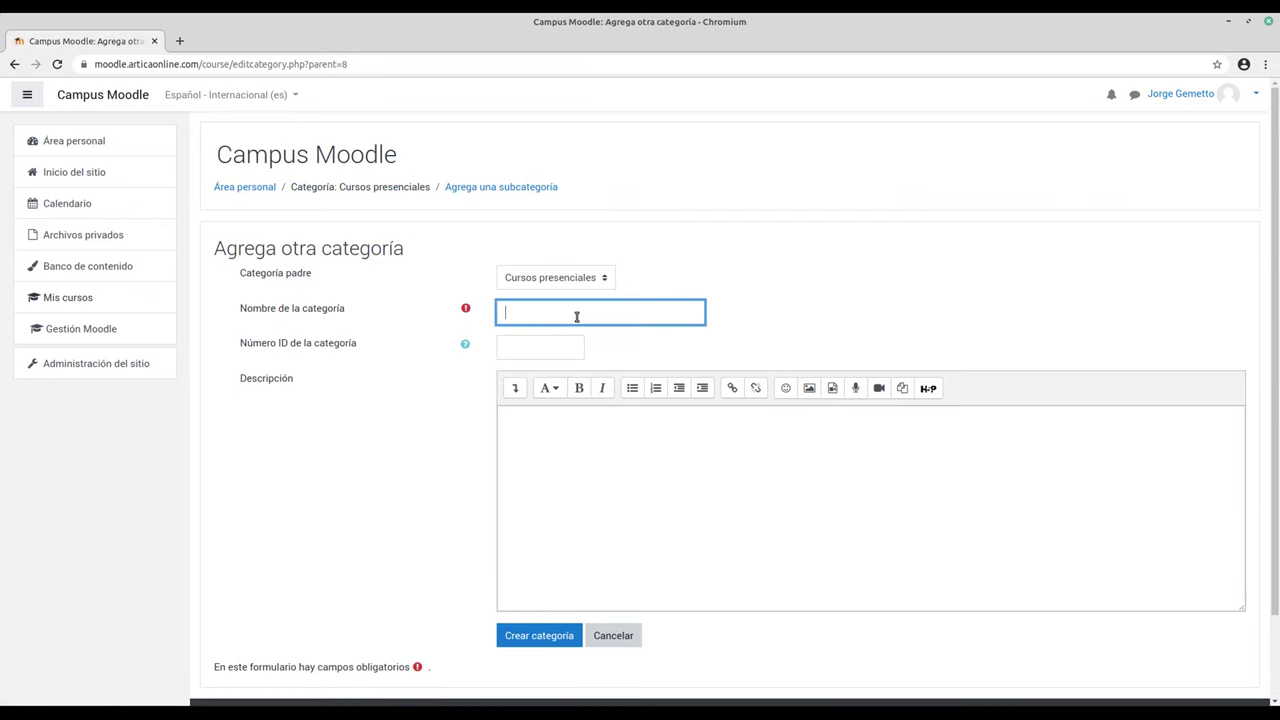
type("Artes plásticas")
left_click(606, 279)
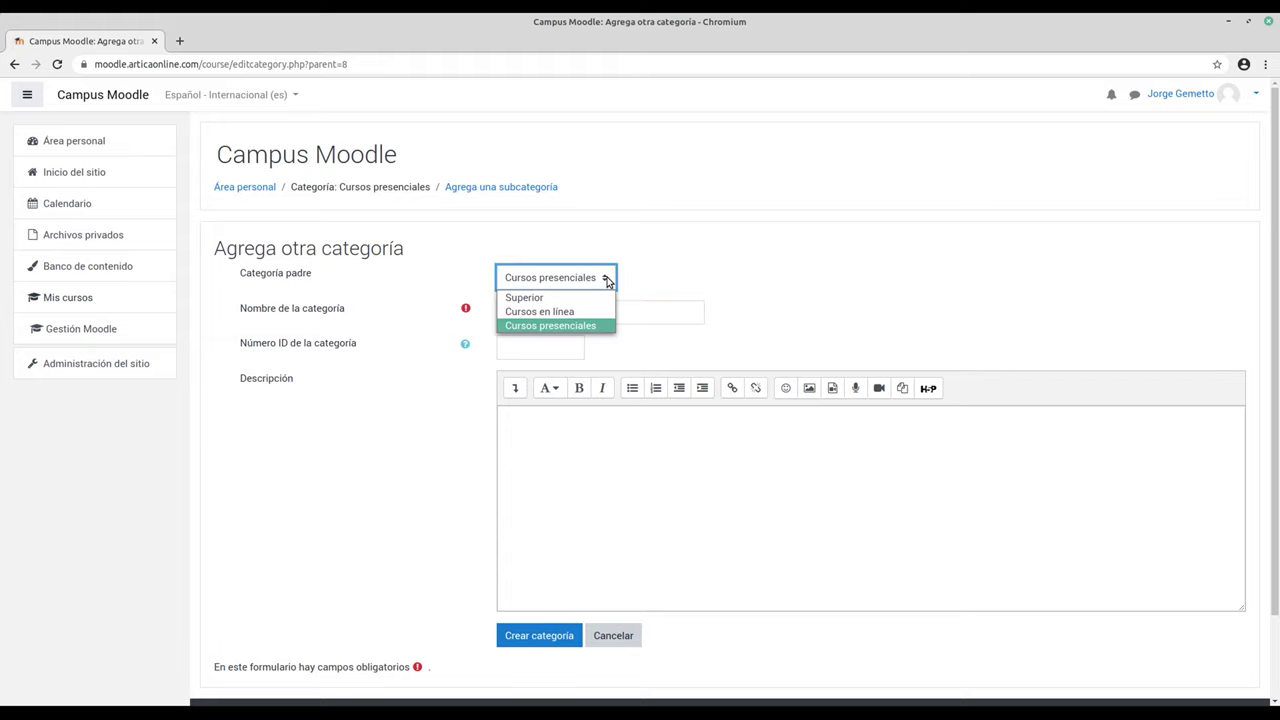
left_click(546, 311)
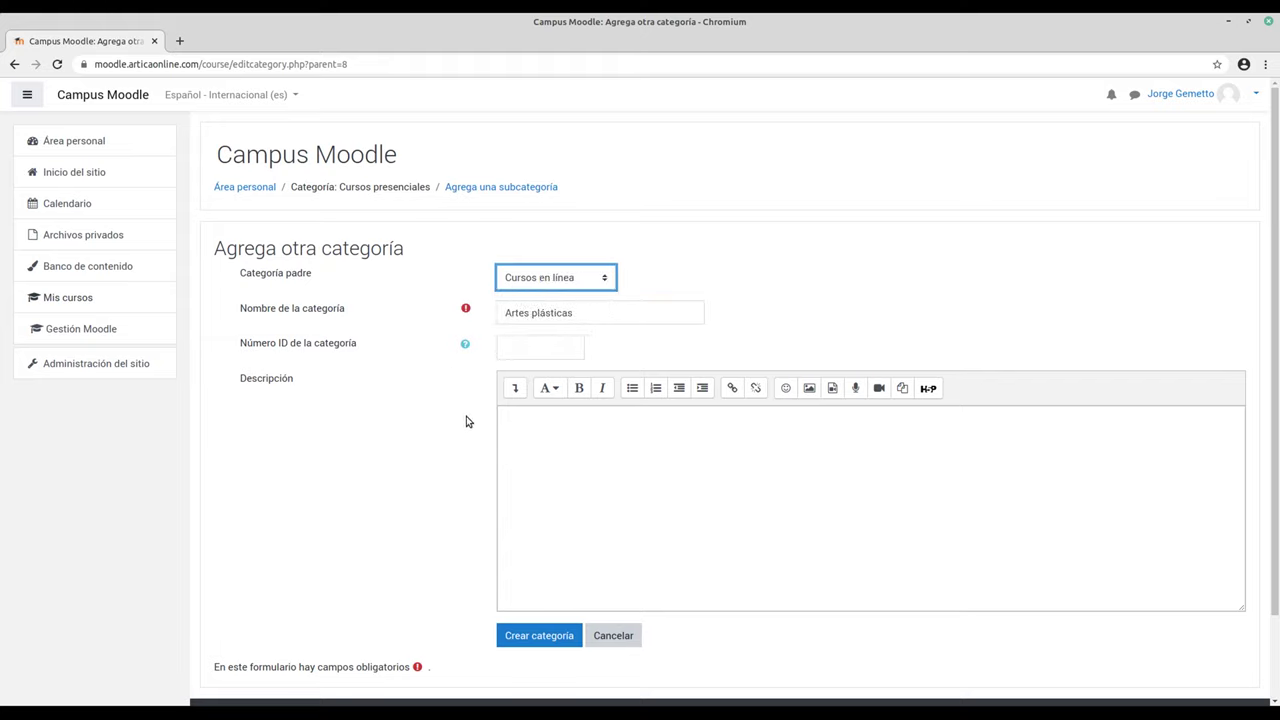
scroll(465, 424, "down", 2)
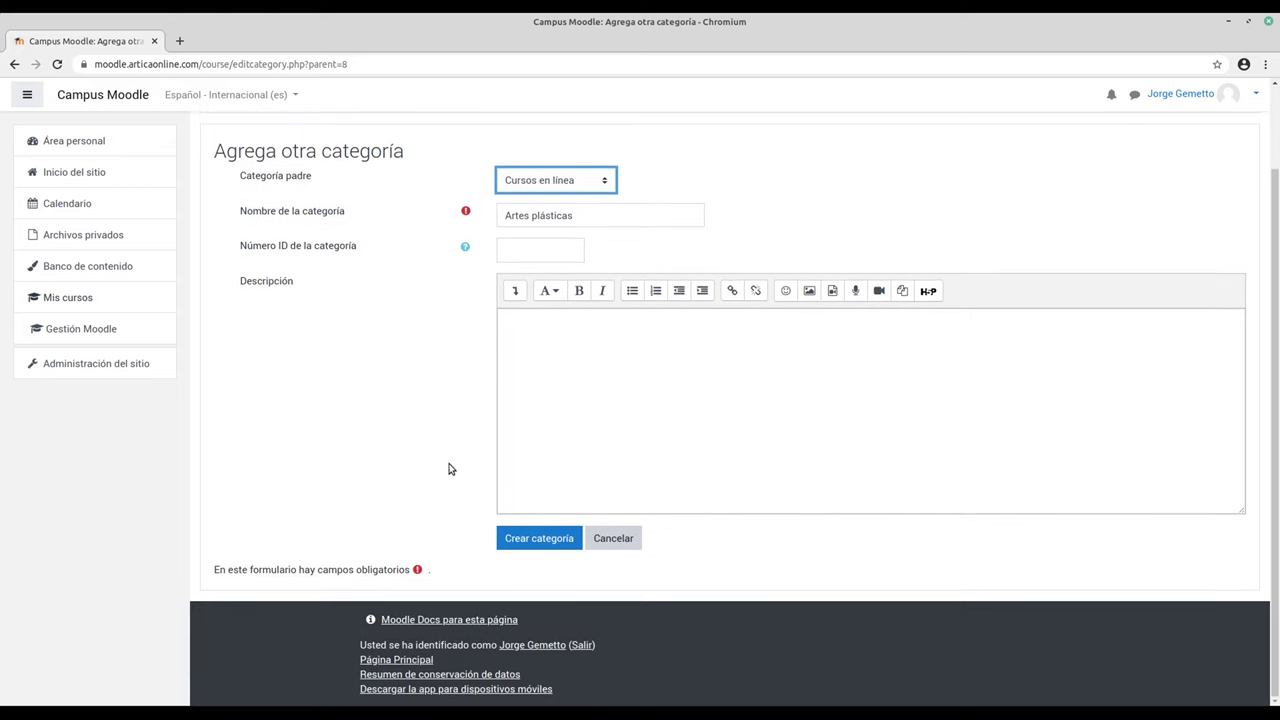
left_click(527, 539)
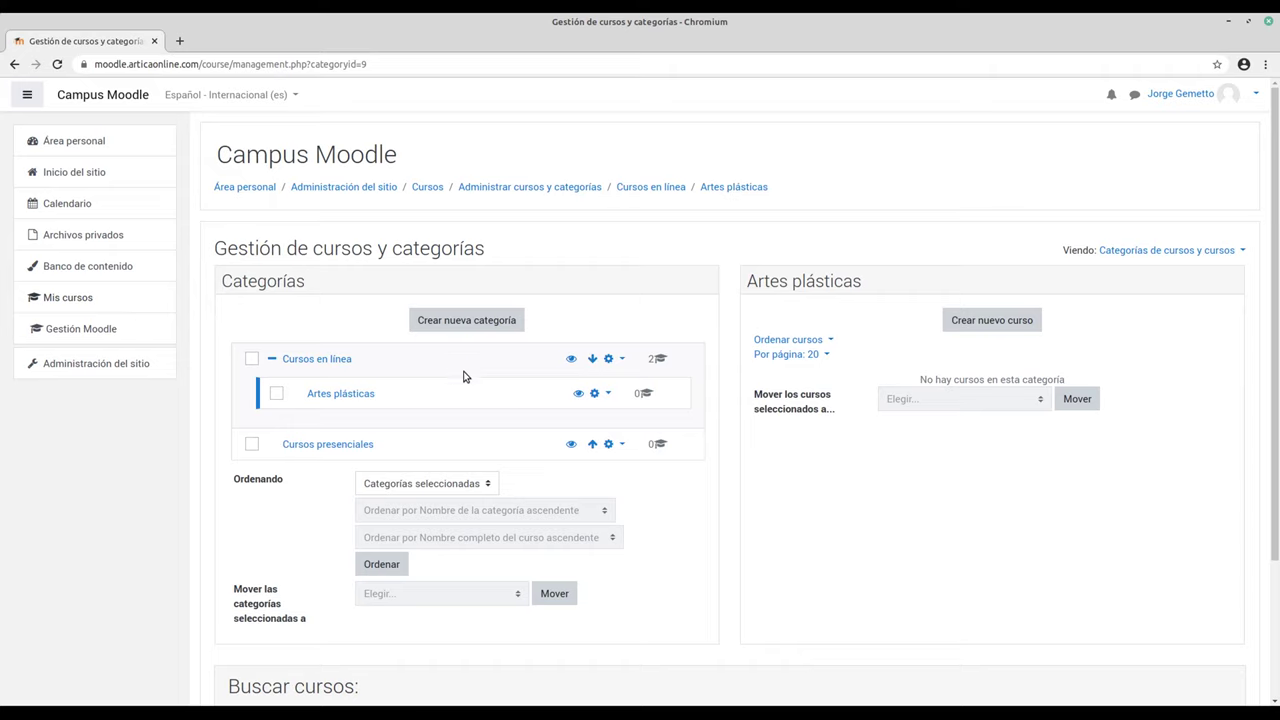
View the course lists of Cursos en línea, Artes plásticas and Cursos presenciales, and return to Cursos en línea.
left_click(322, 362)
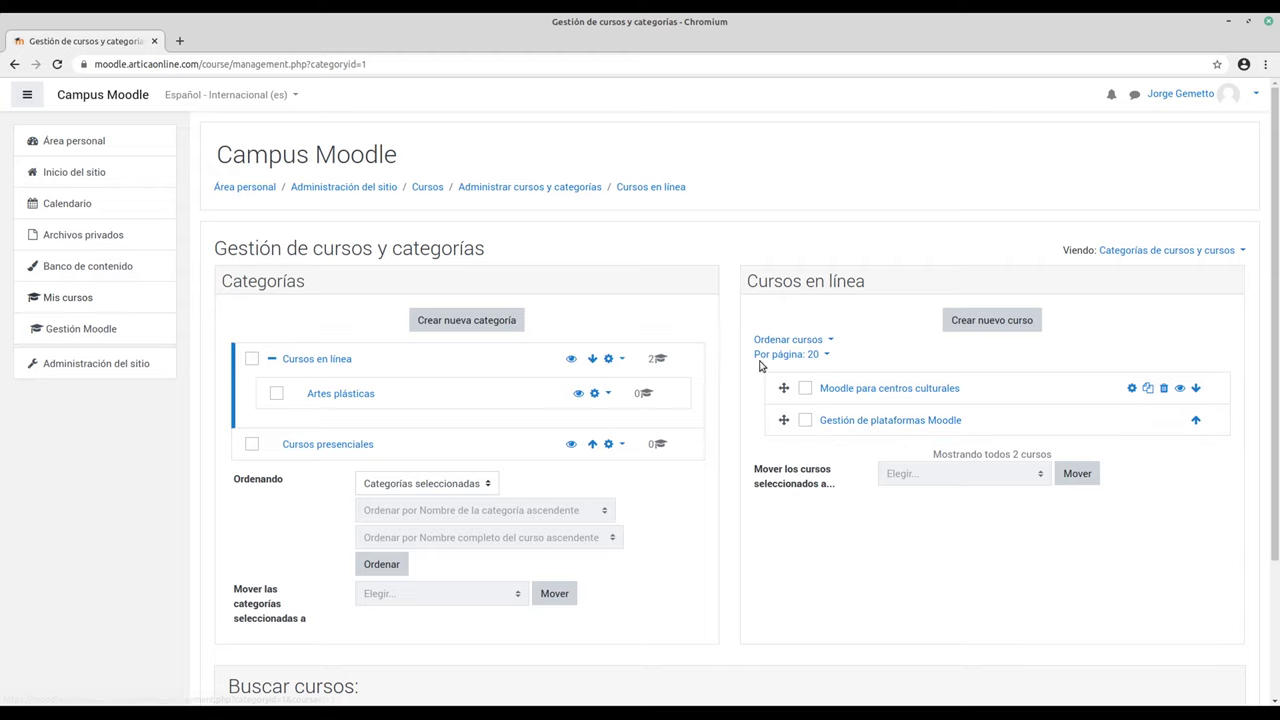
left_click(341, 394)
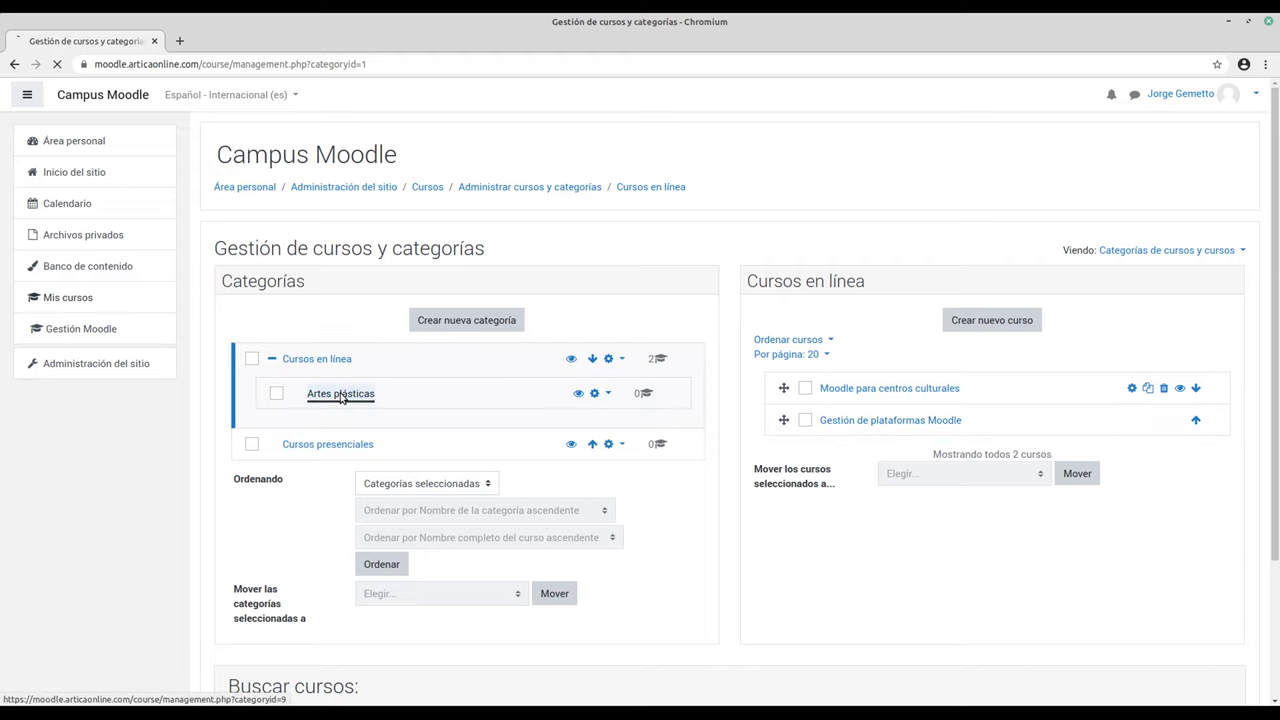
left_click(323, 446)
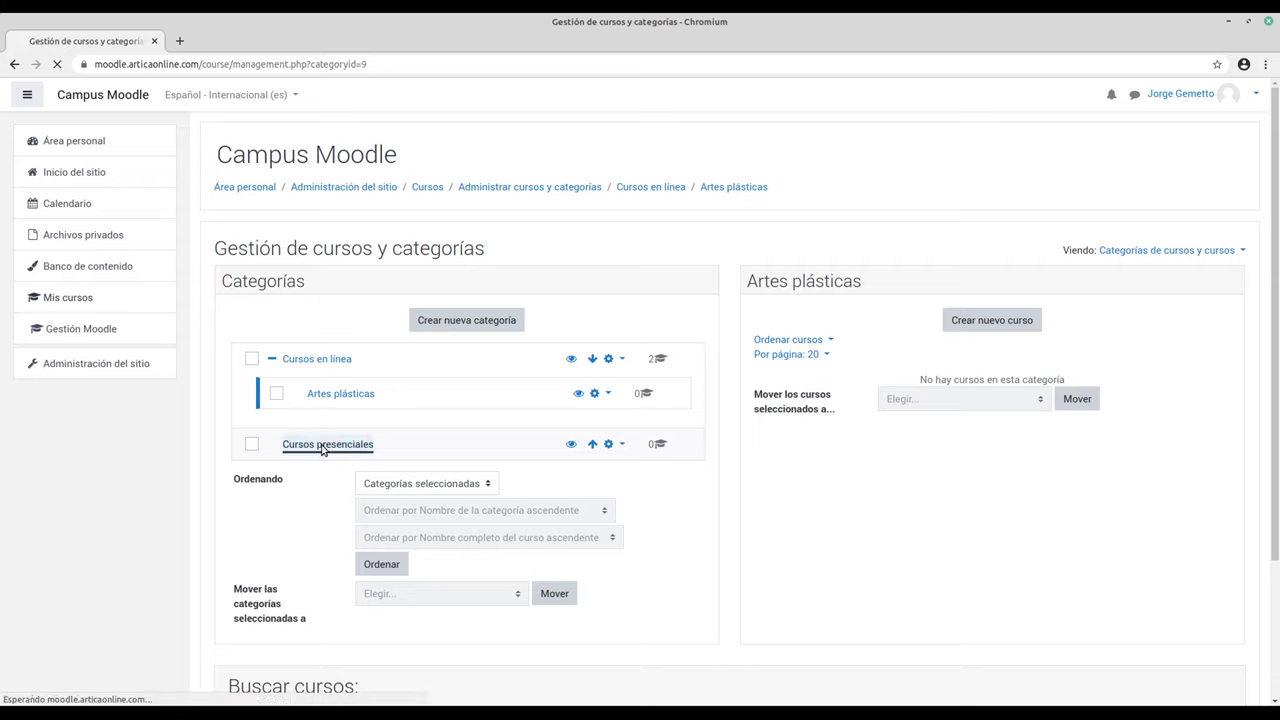
left_click(319, 362)
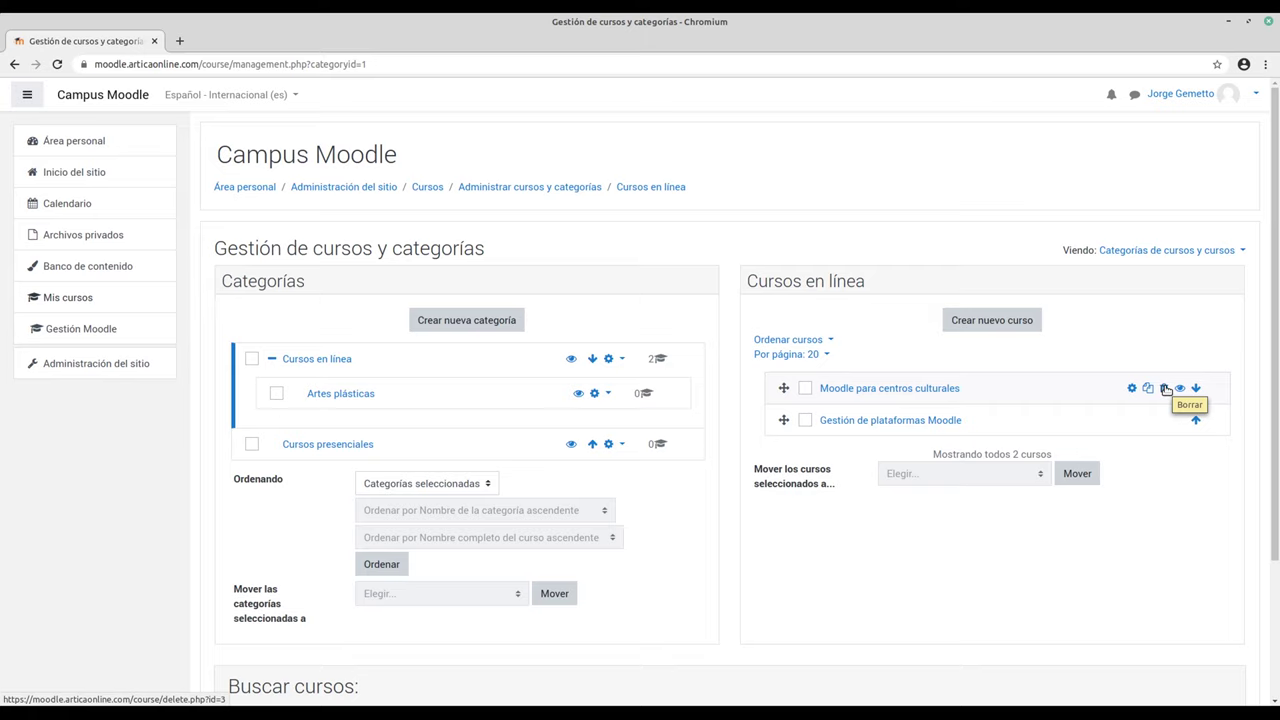
left_click(1165, 390)
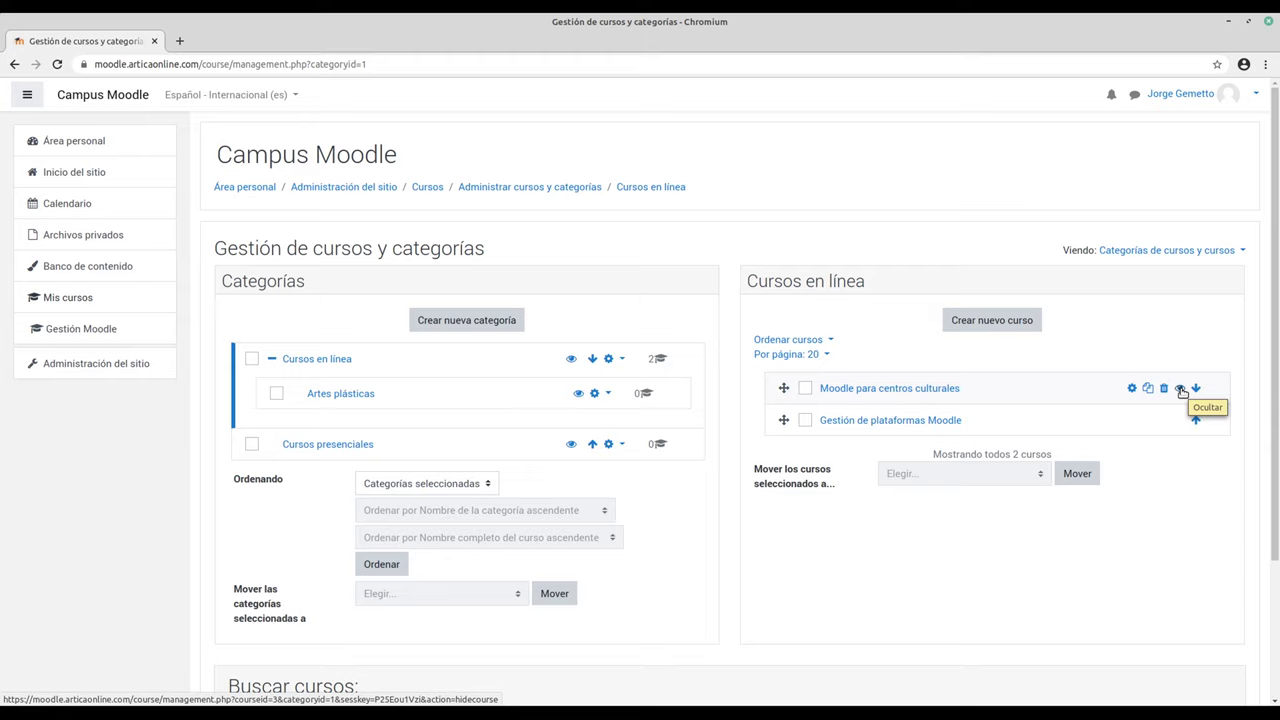
left_click(1182, 391)
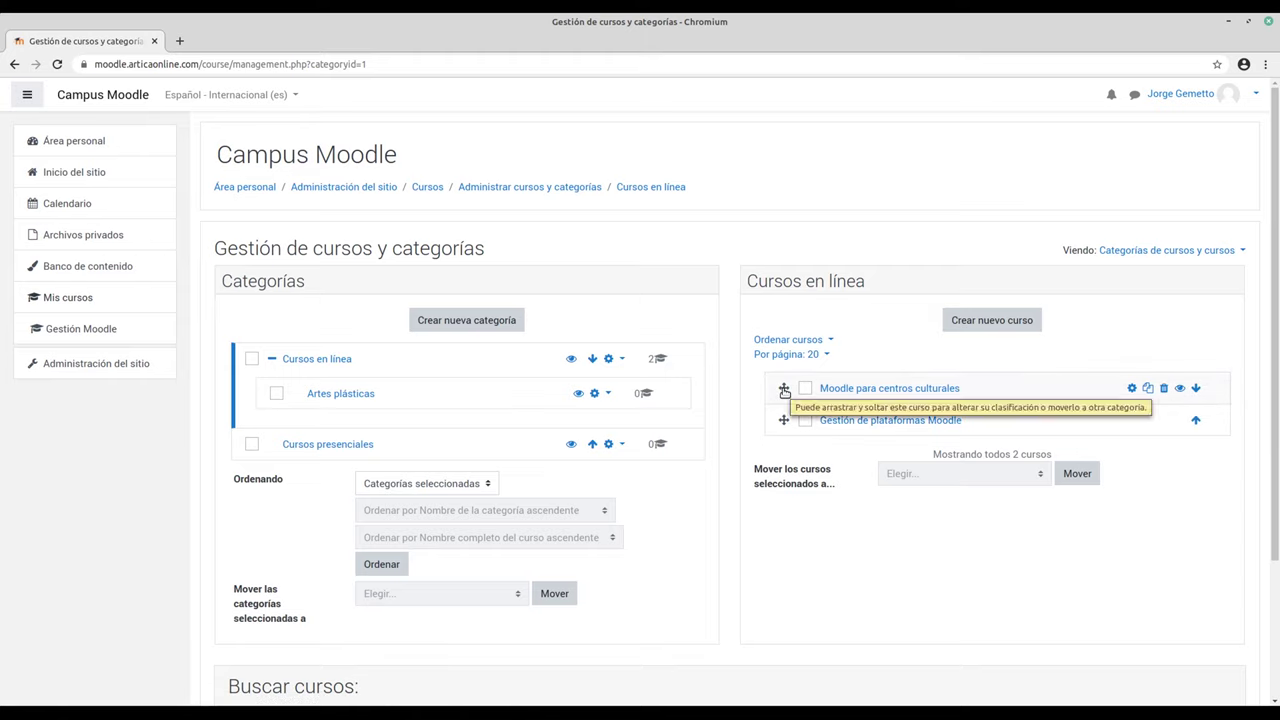
mouse_move(784, 389)
left_mouse_down()
mouse_move(783, 428)
mouse_move(782, 392)
left_mouse_up()
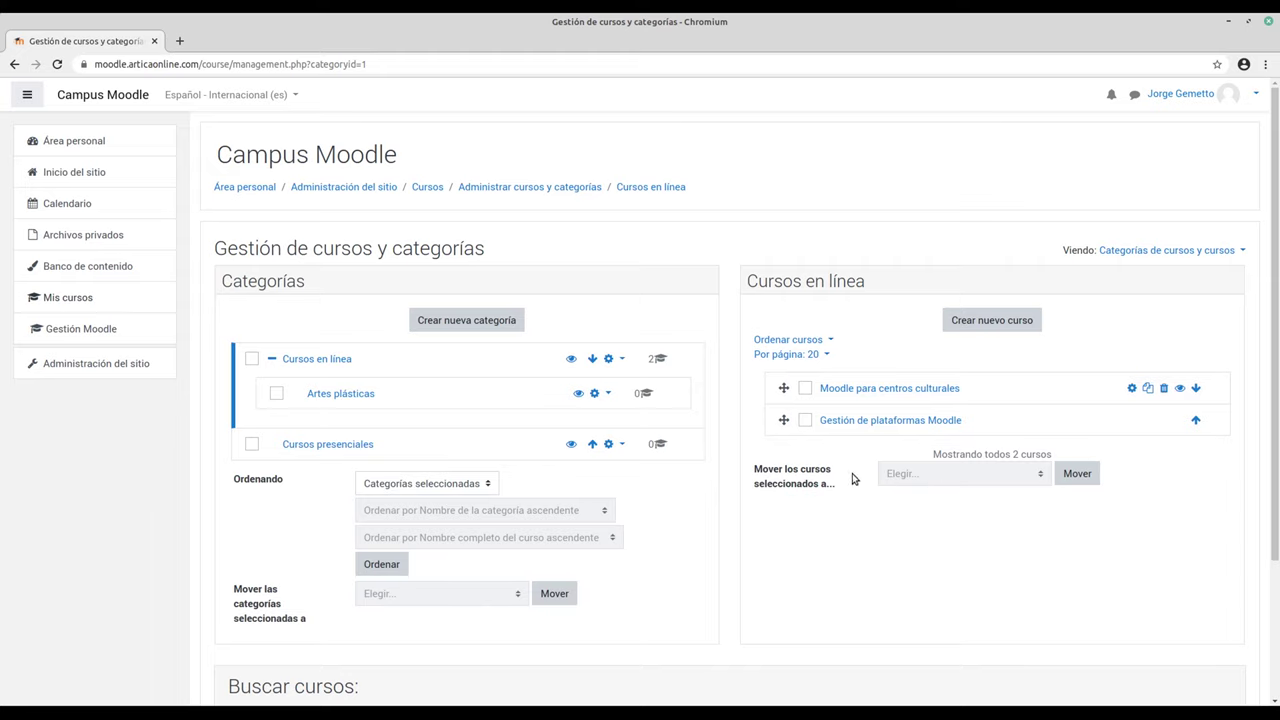
Move the course "Moodle para centros culturales" to the Cursos presenciales category and display that category's courses.
left_click(805, 390)
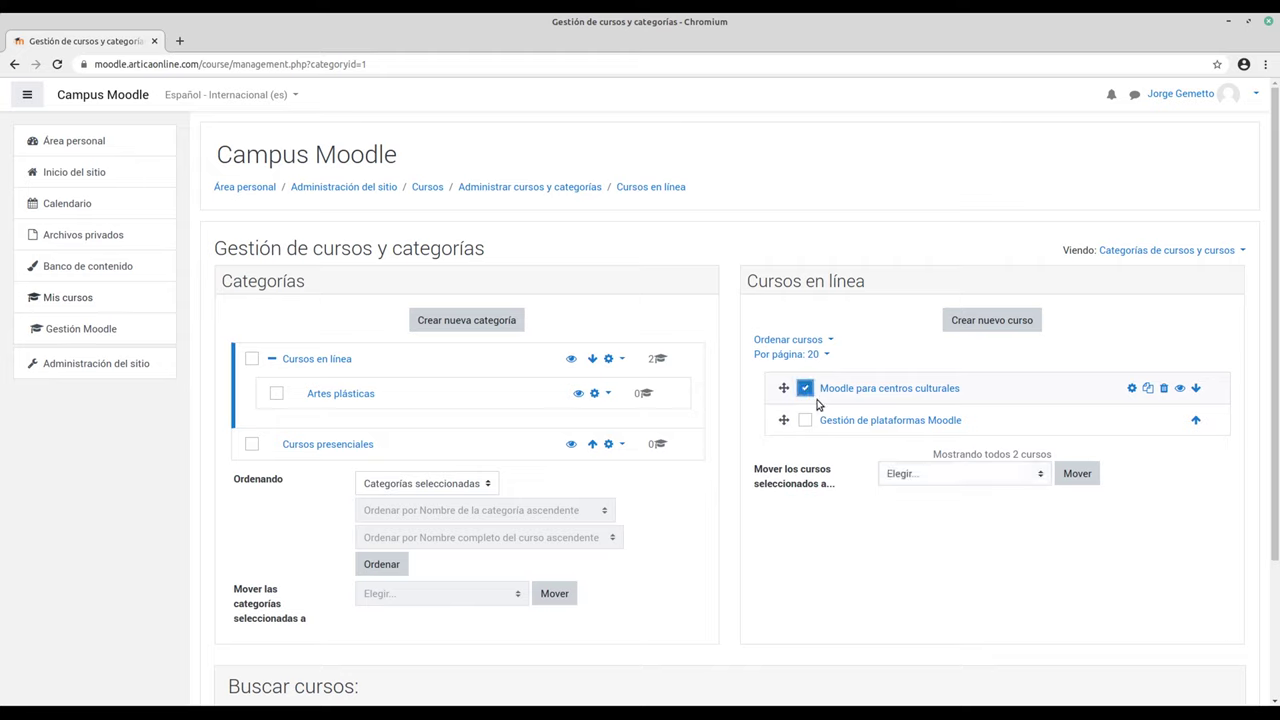
left_click(1040, 476)
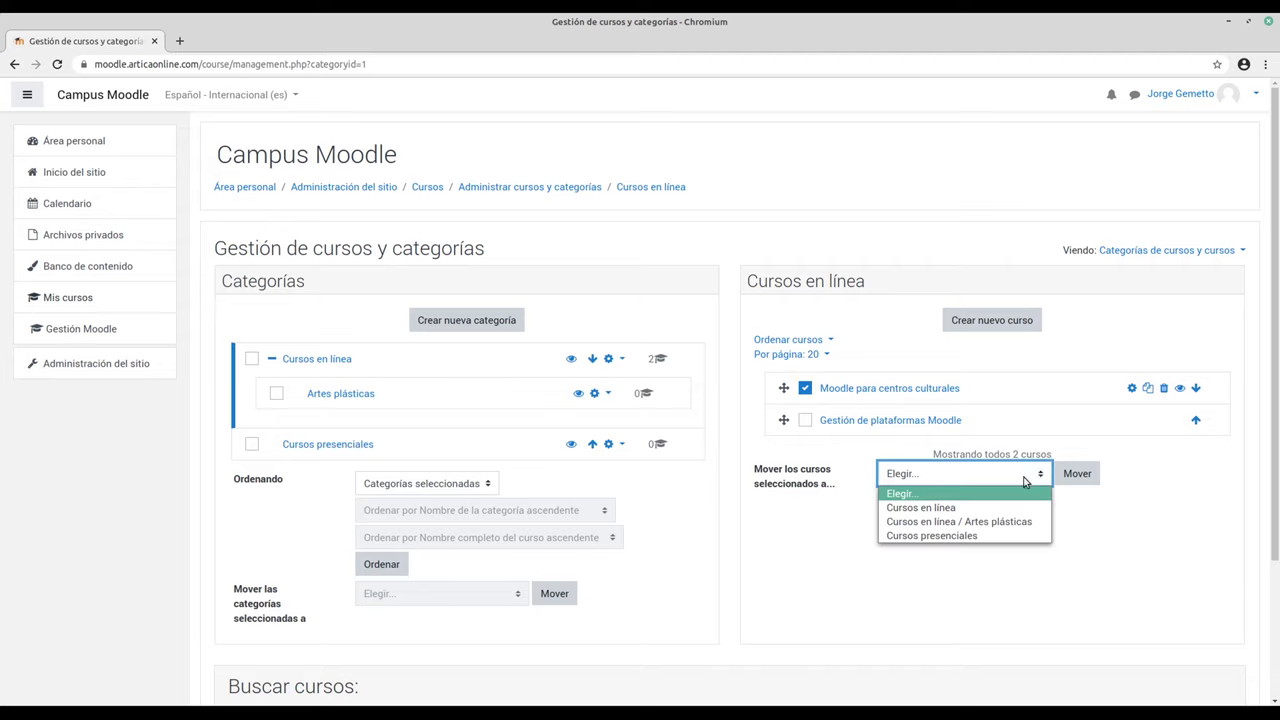
left_click(953, 537)
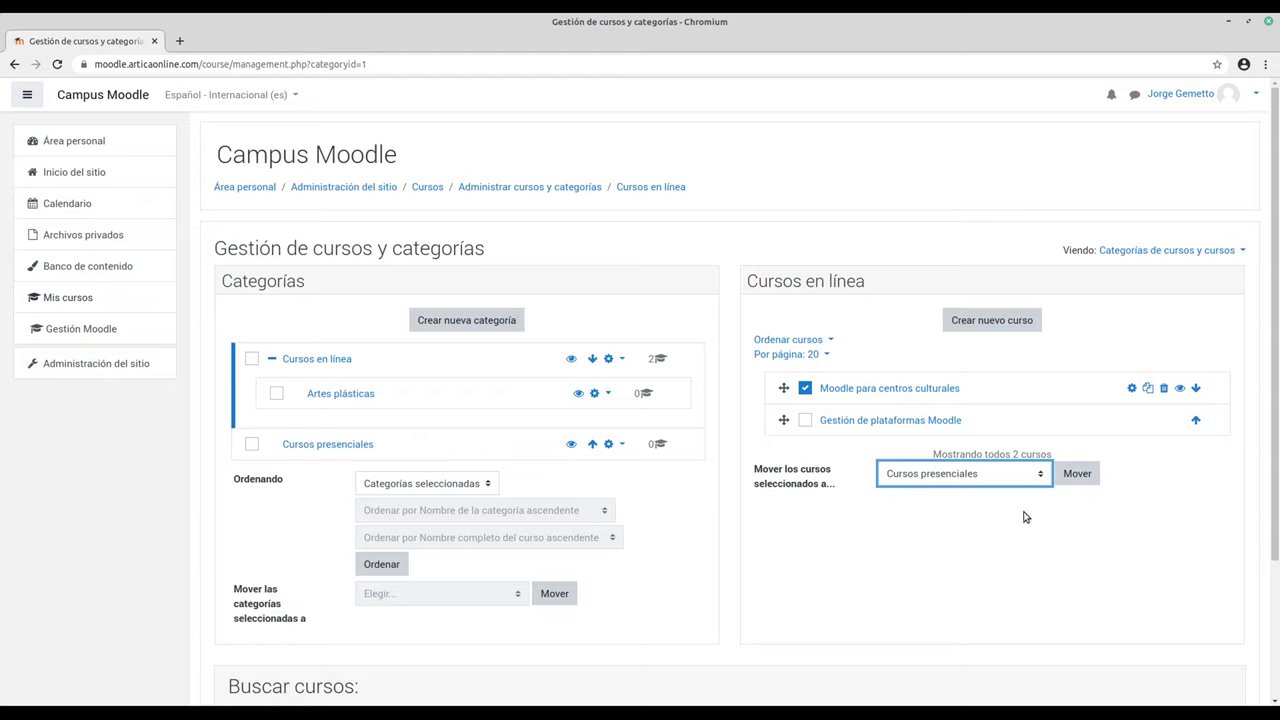
left_click(1077, 475)
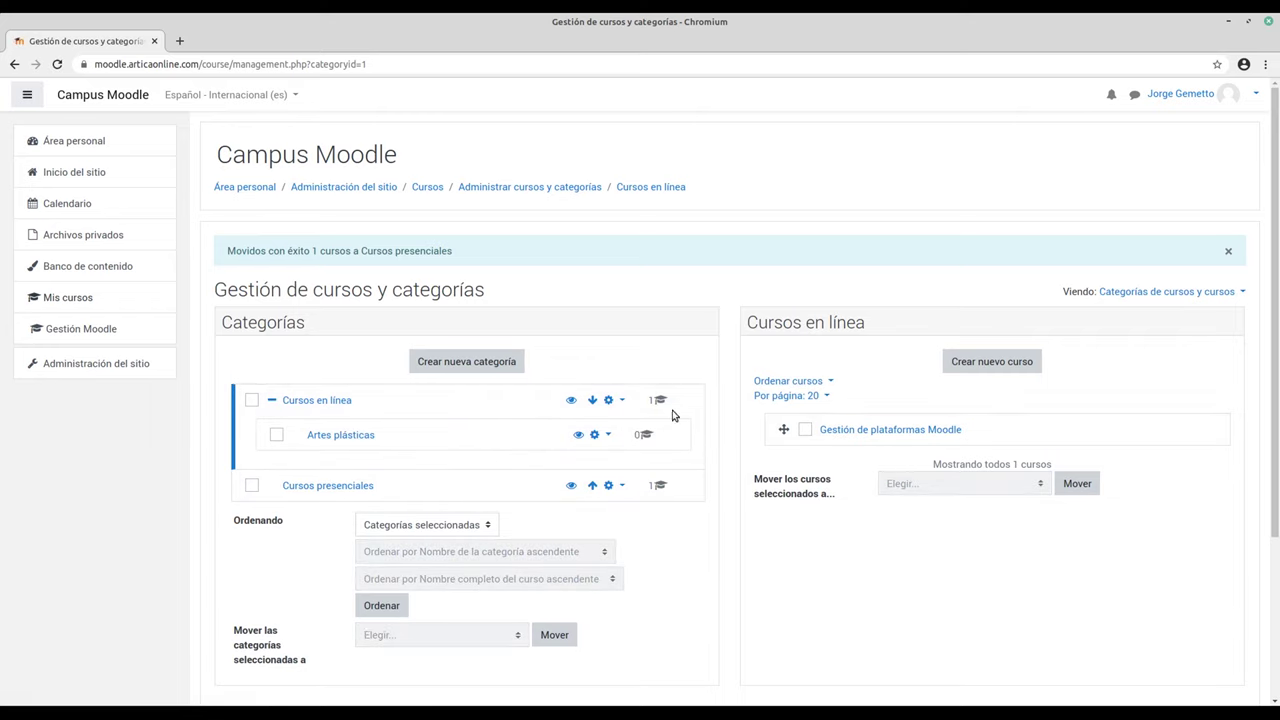
left_click(314, 488)
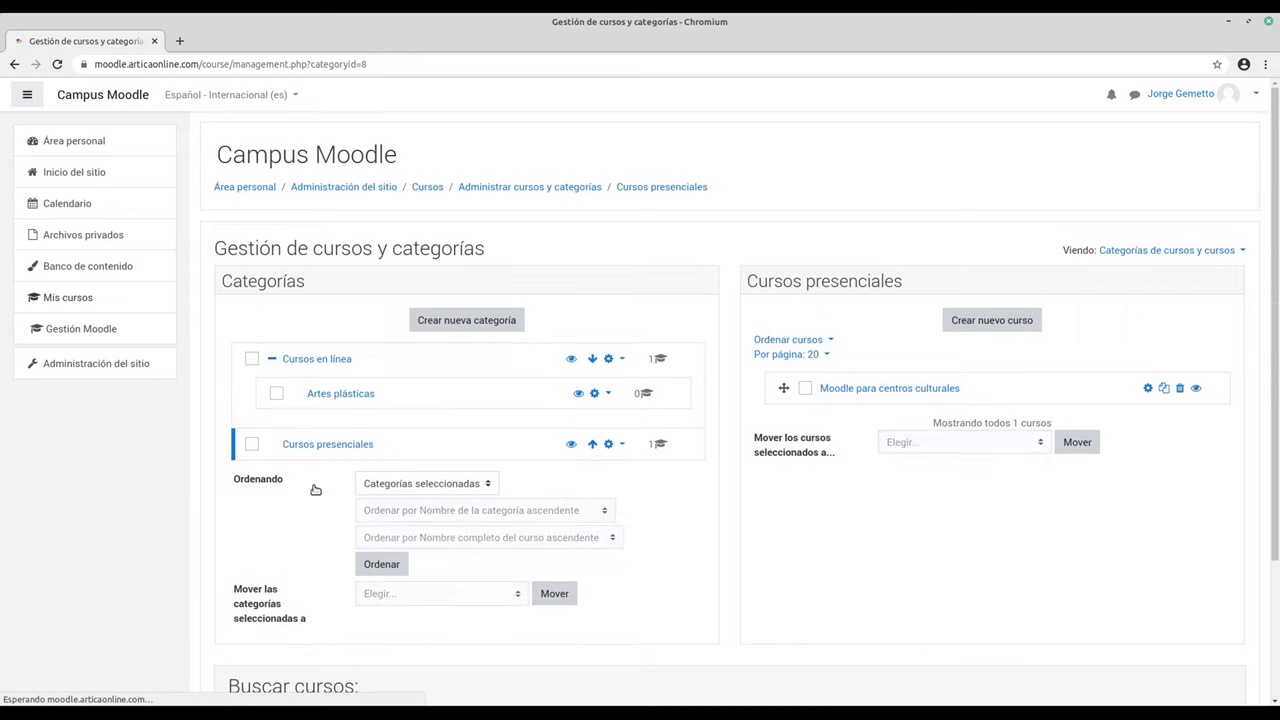